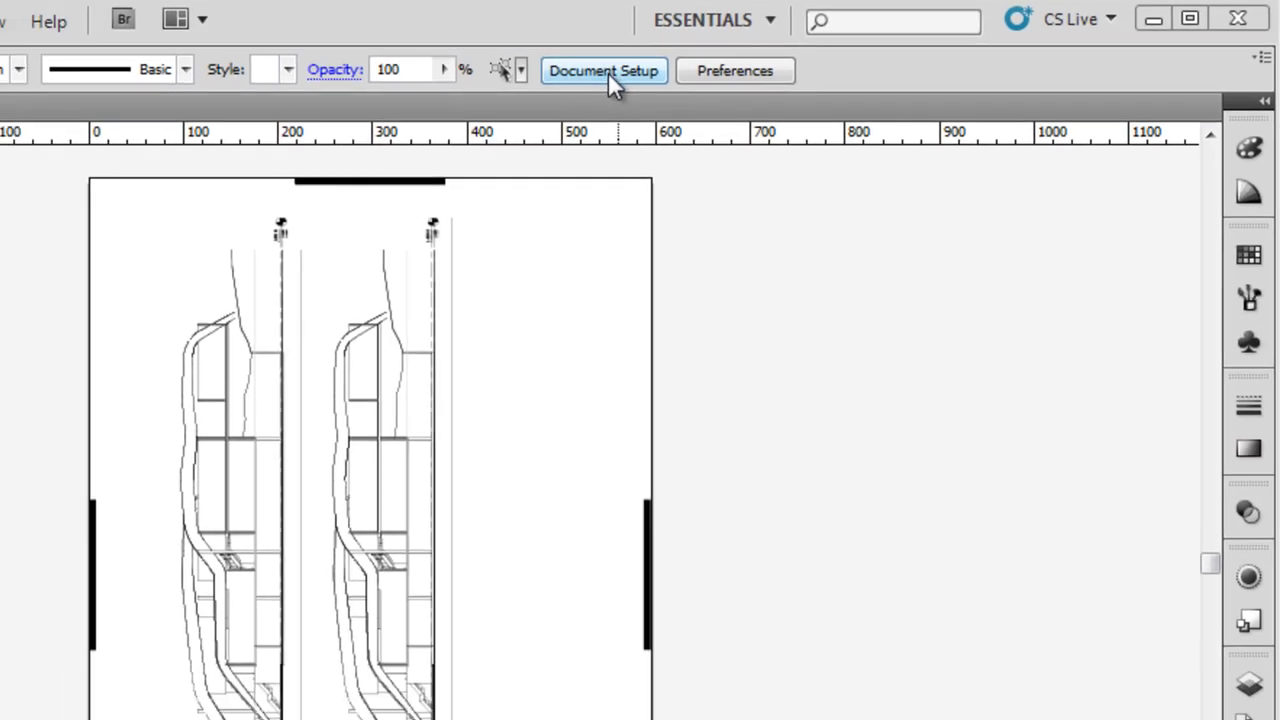
Switch from Document Setup into artboard editing, showing Artboard 1 at 594.08 × 841.02 mm
click(606, 71)
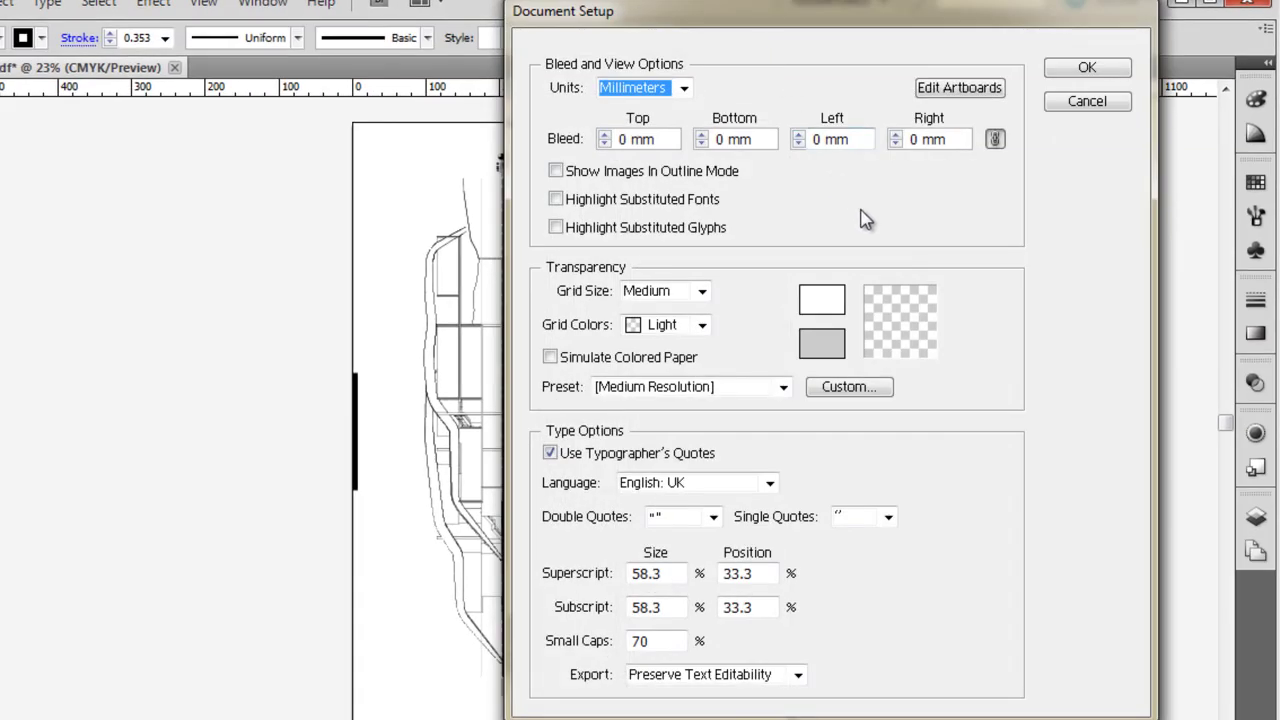
click(970, 88)
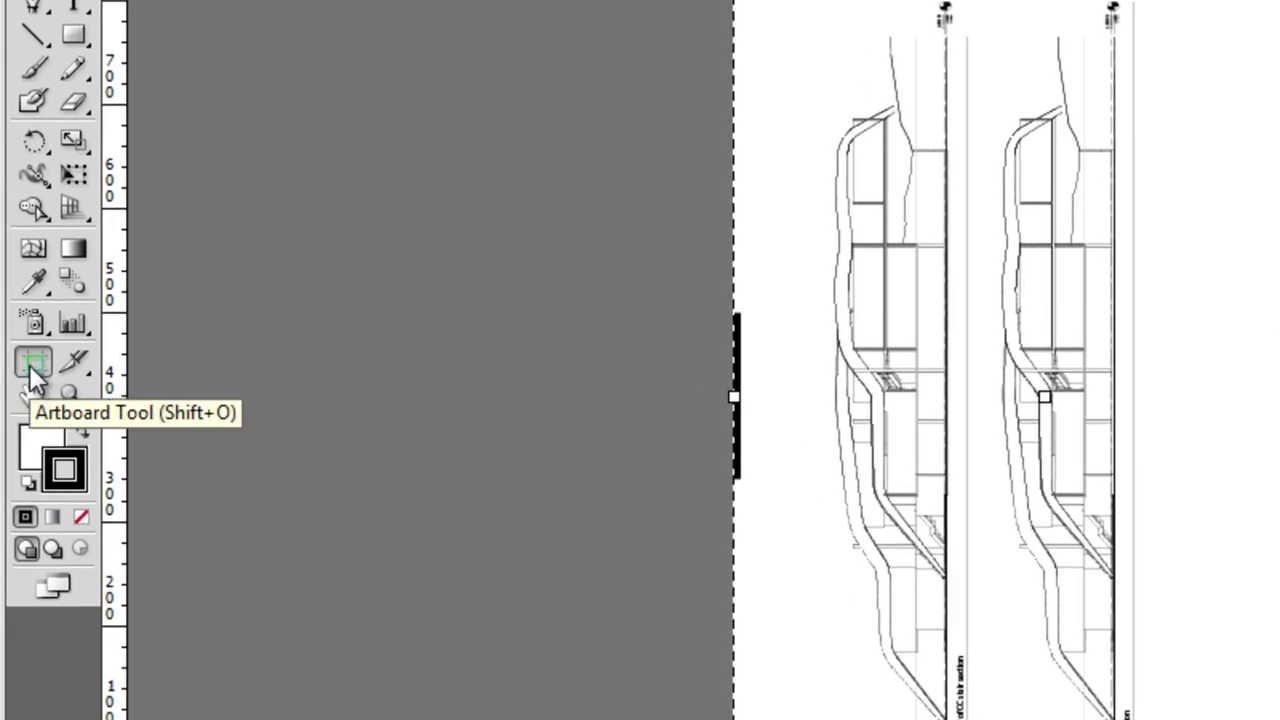
click(33, 362)
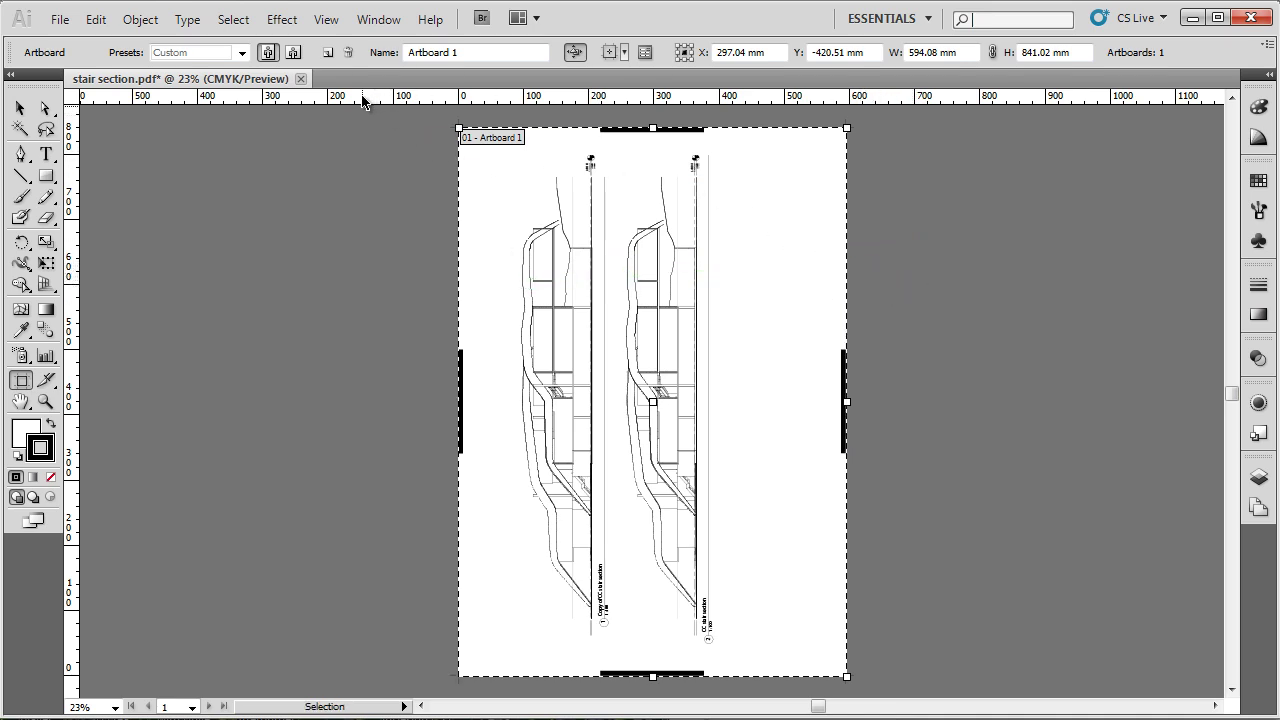
key(v)
key(shift+o)
key(v)
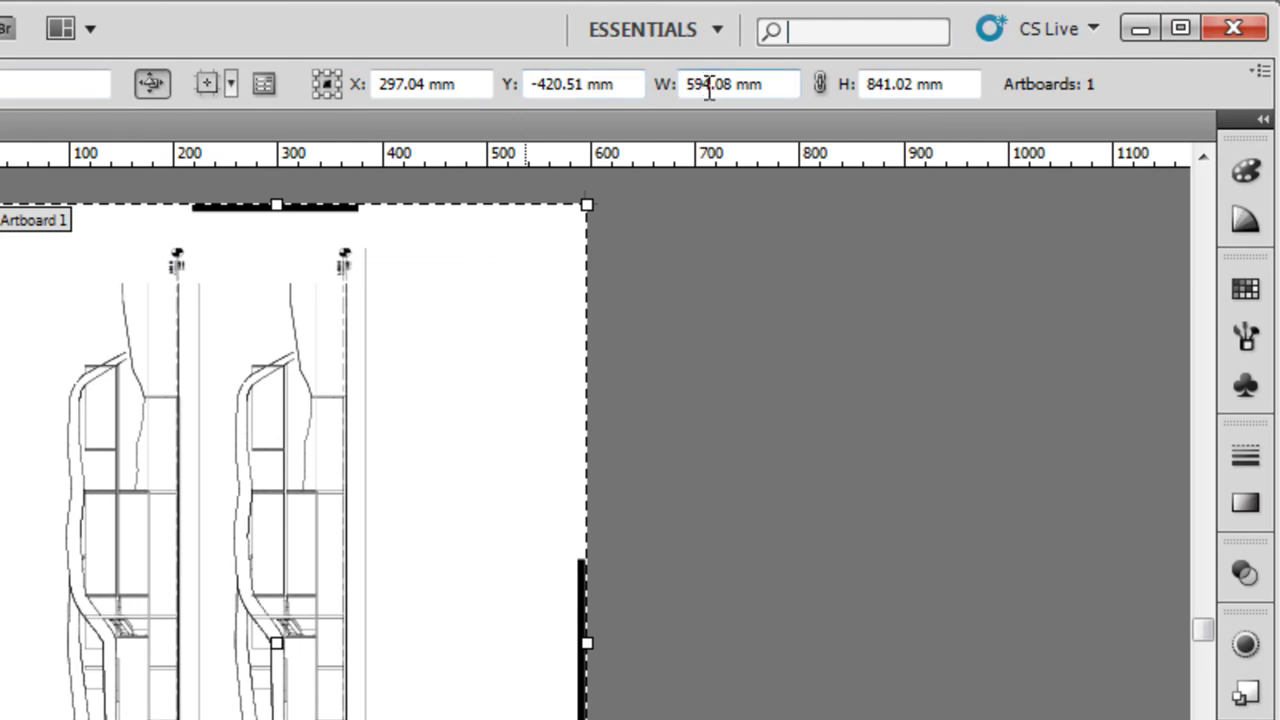
Set Artboard 1's width to an even 594 mm
drag(733, 84, 676, 87)
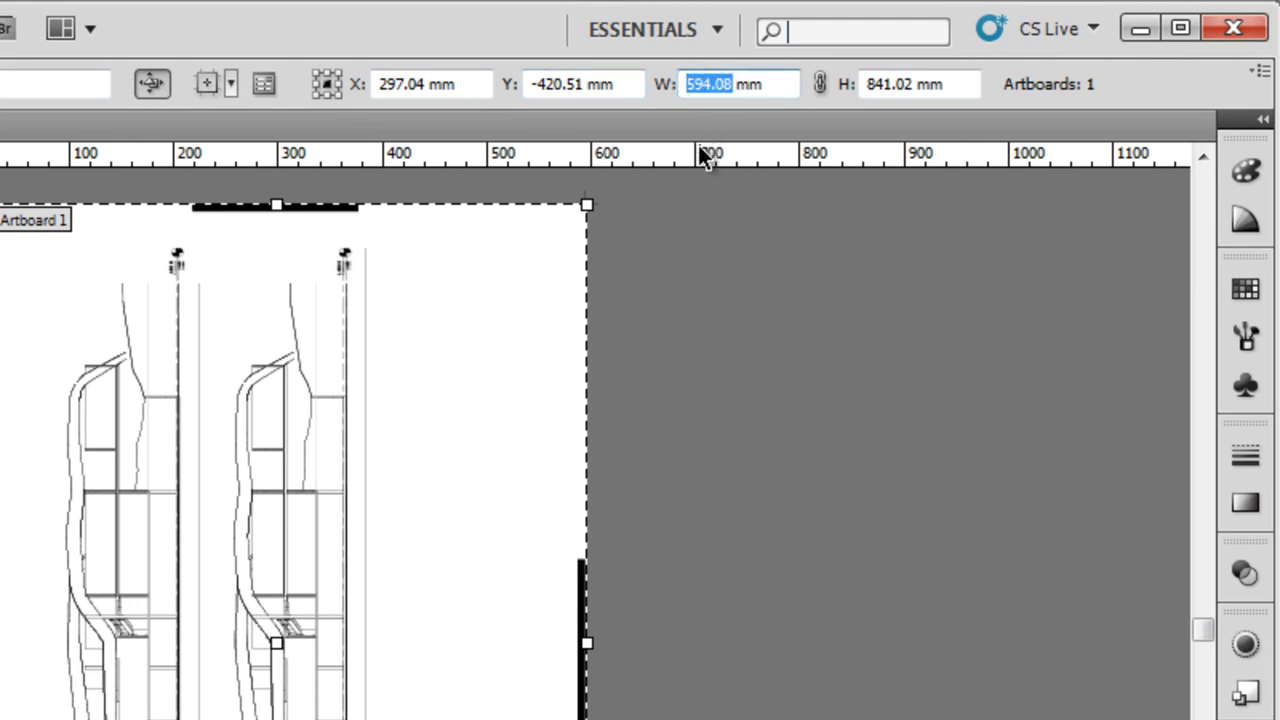
text(594)
key(Return)
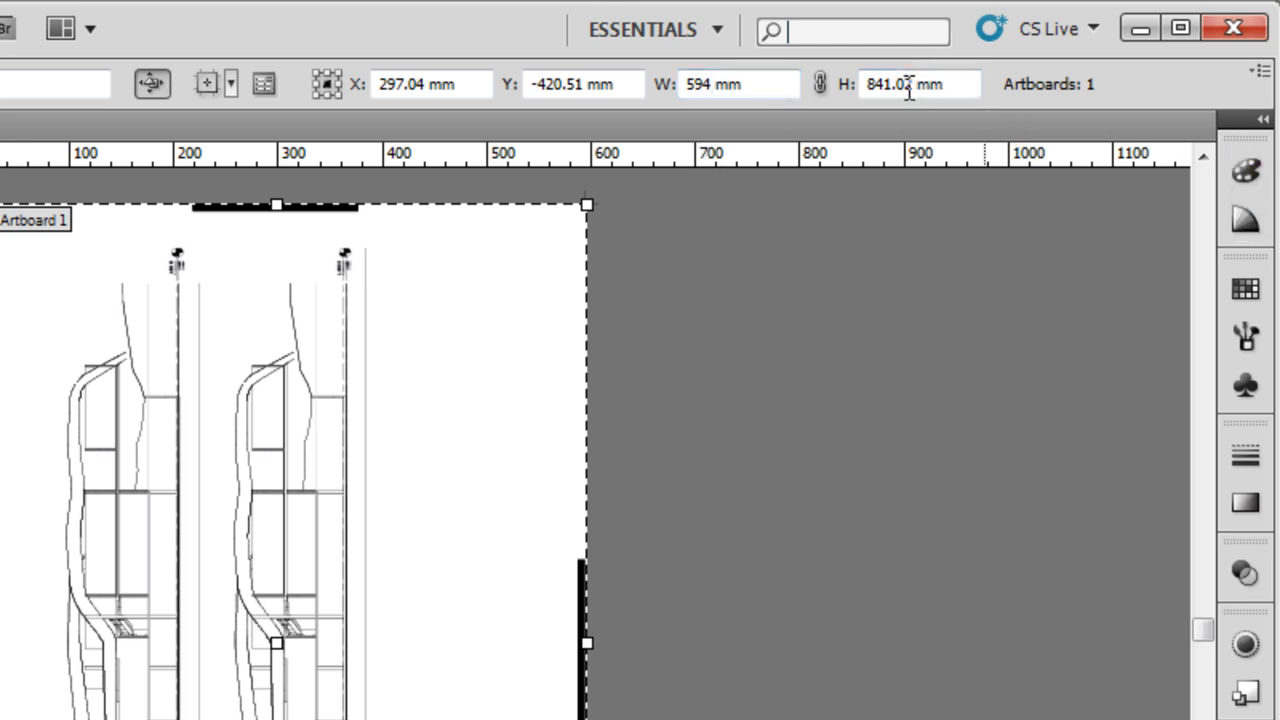
Try a 420 mm height, then undo it back to 841.02 mm
drag(915, 84, 864, 85)
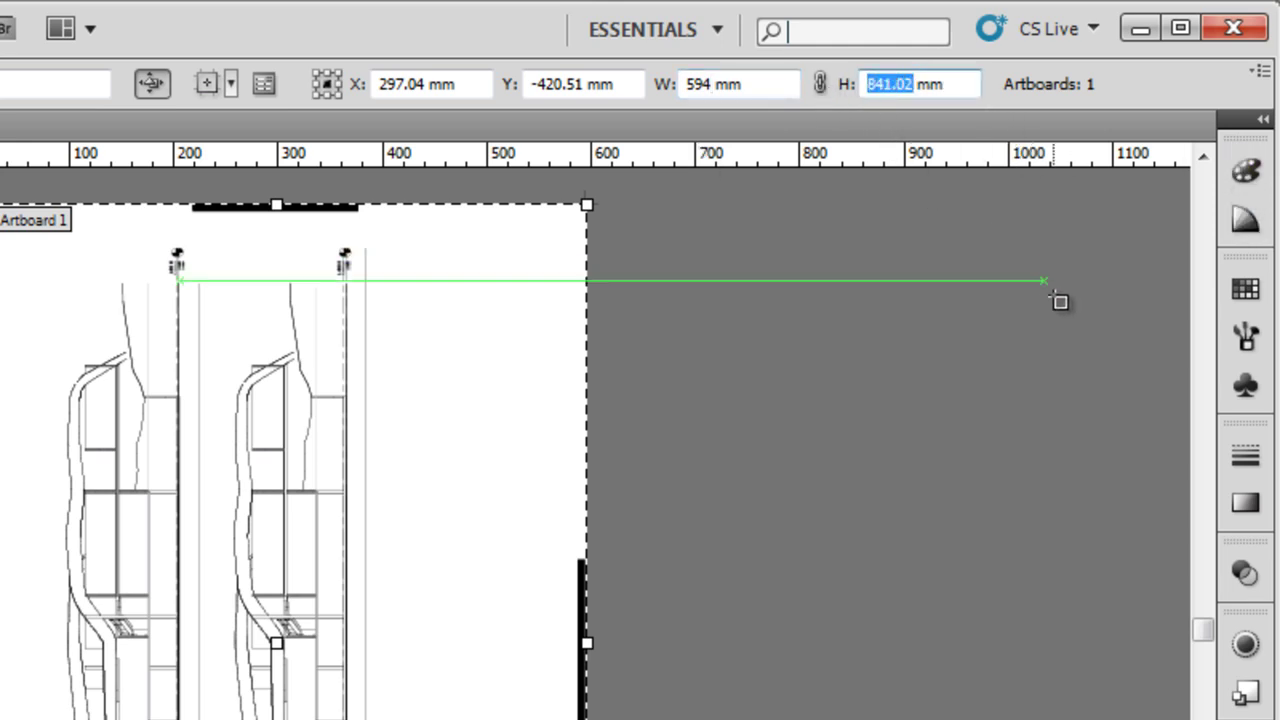
text(420)
key(Return)
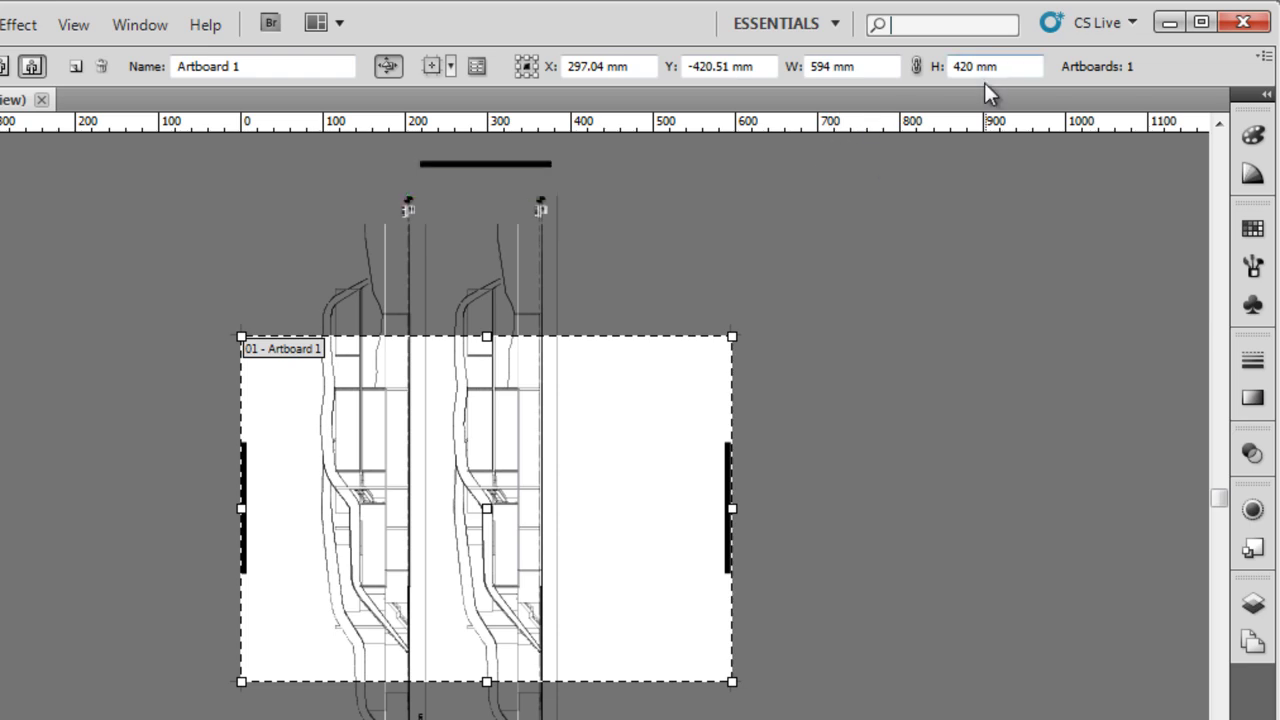
key(ctrl+z)
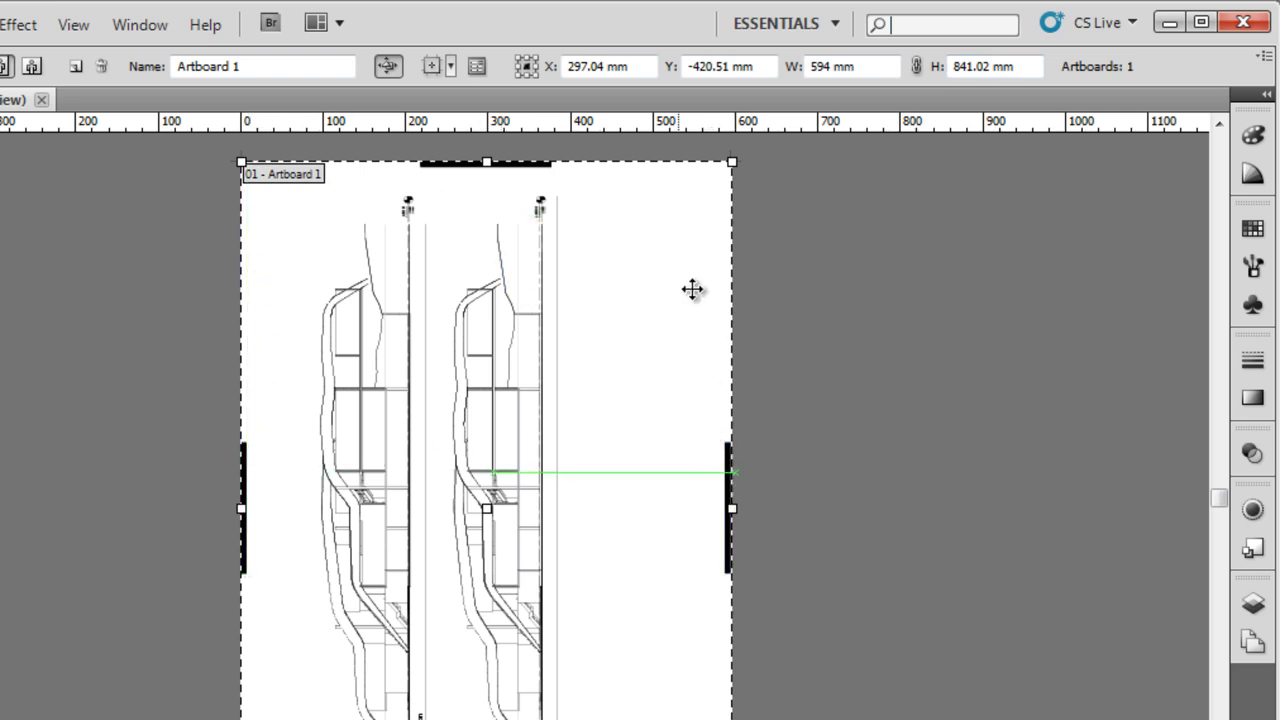
Set the artboard reference point to top-centre
click(528, 60)
click(518, 66)
click(526, 74)
click(533, 66)
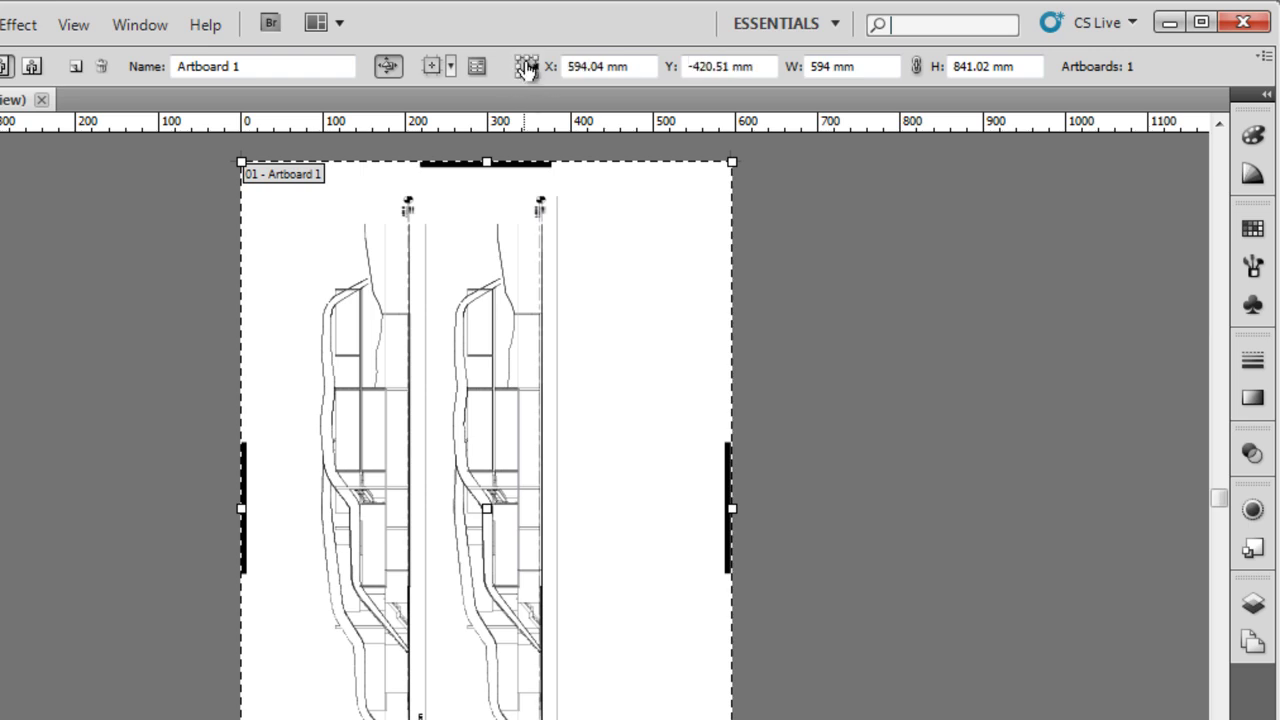
click(527, 59)
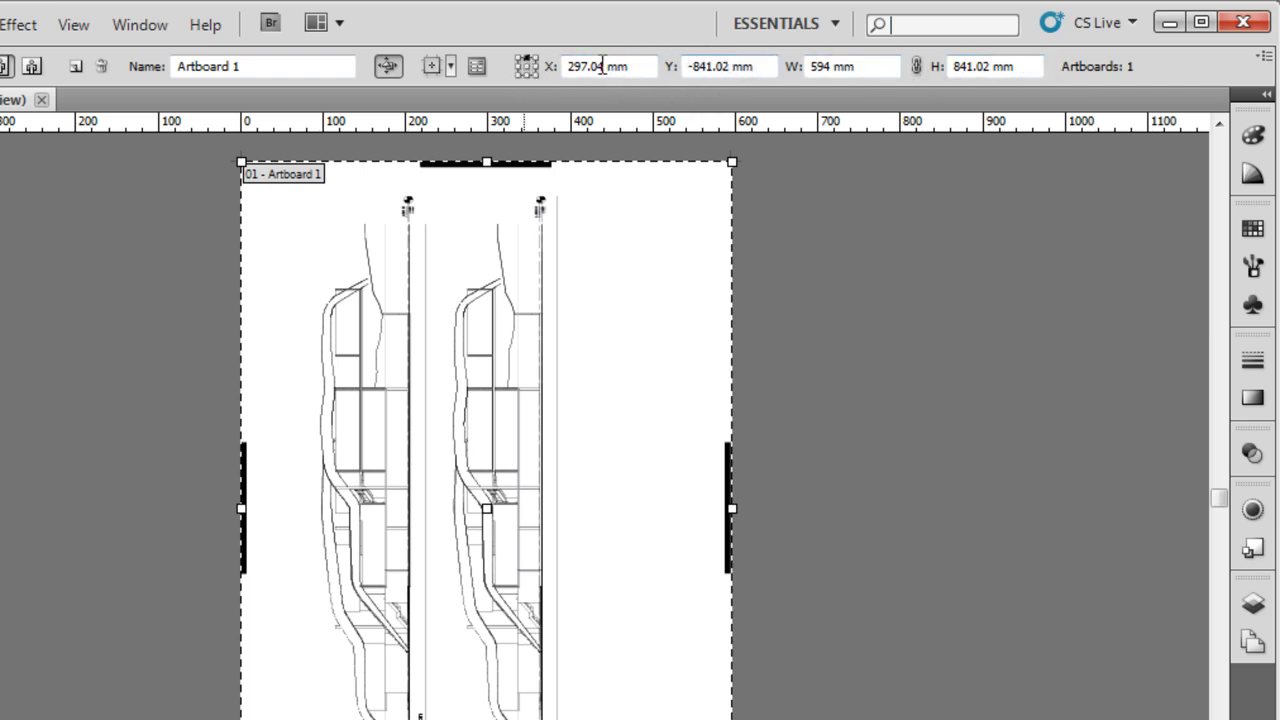
Change Artboard 1's height to 420 mm, making it 594 × 420 mm landscape
click(992, 66)
double_click(990, 66)
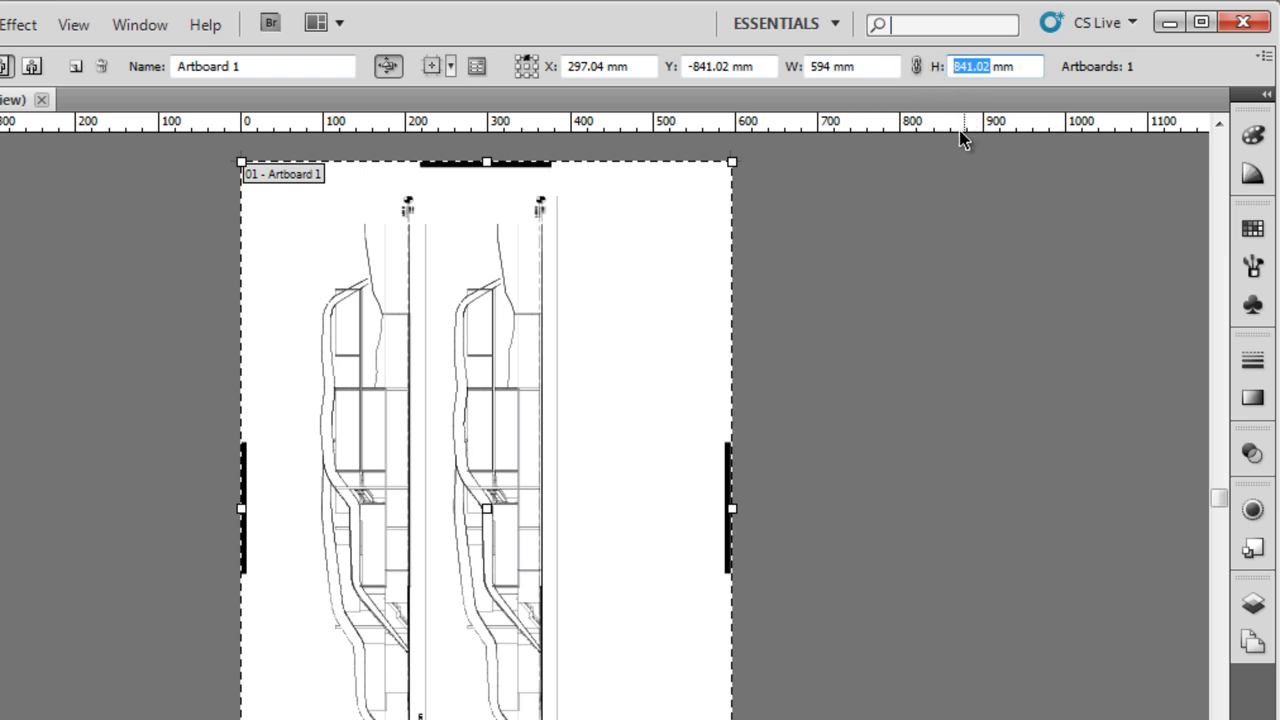
text(420)
key(Return)
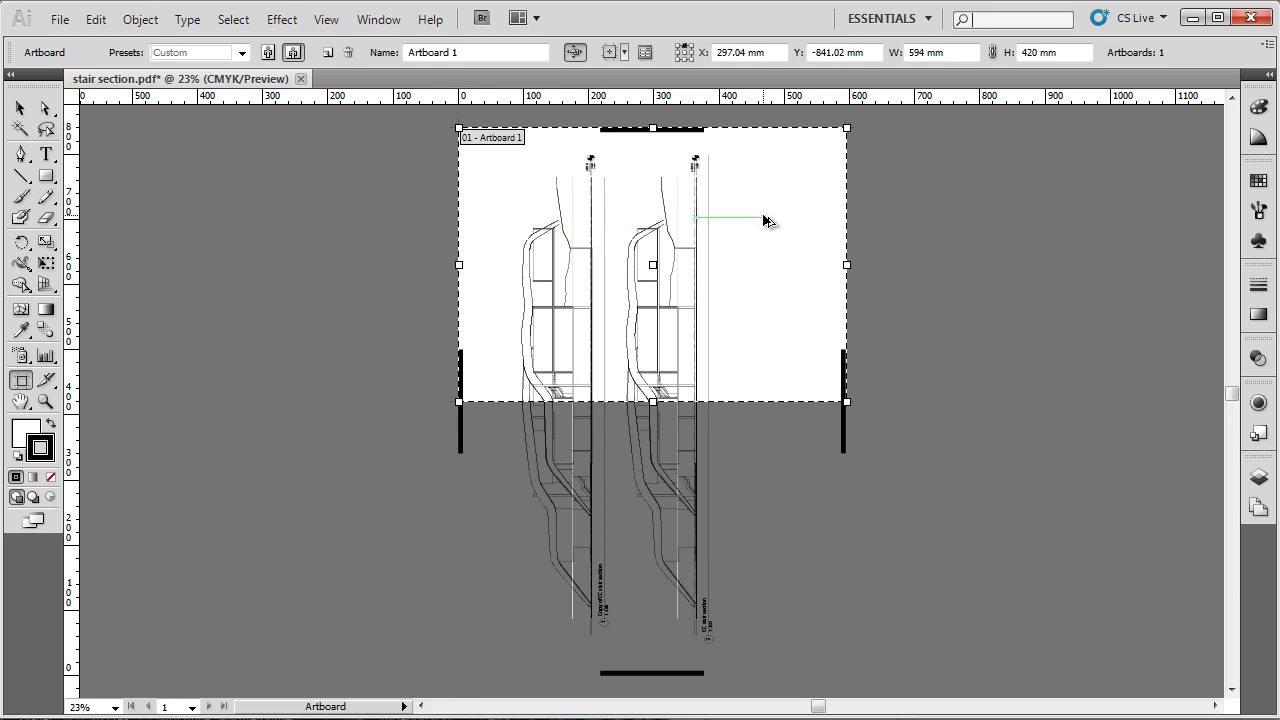
drag(751, 177, 781, 436)
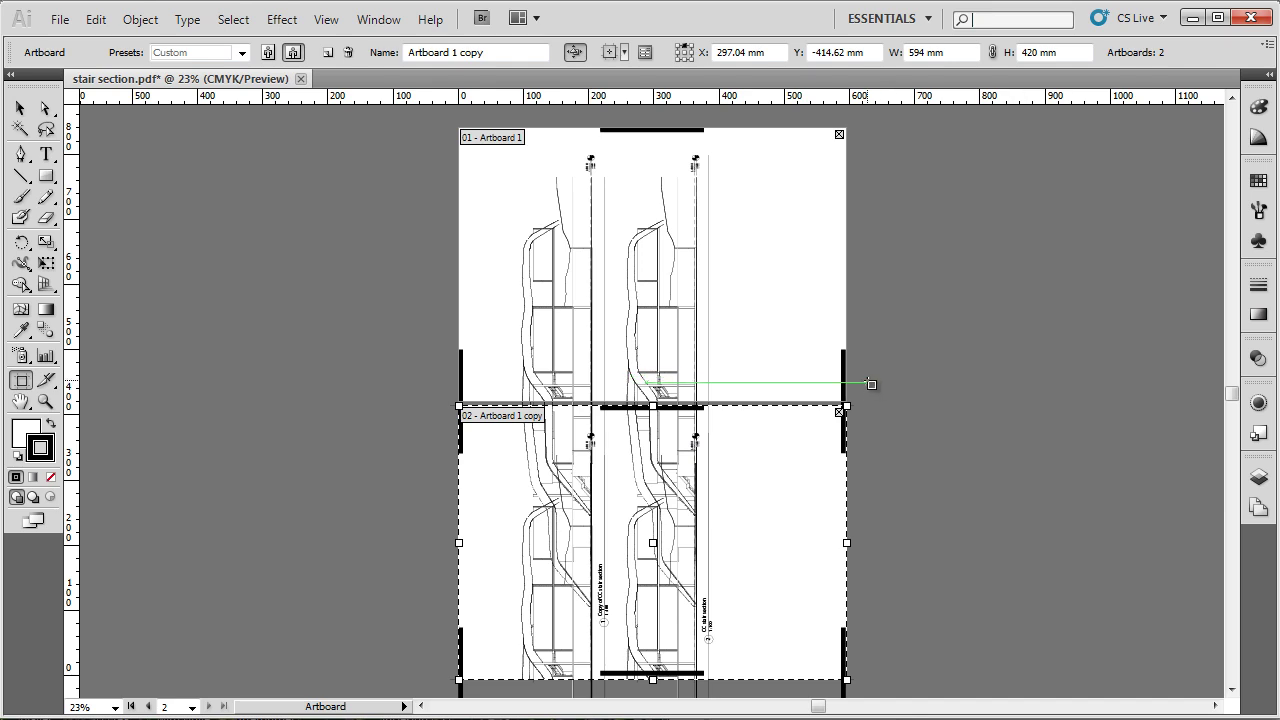
key(ctrl)
key(ctrl+z)
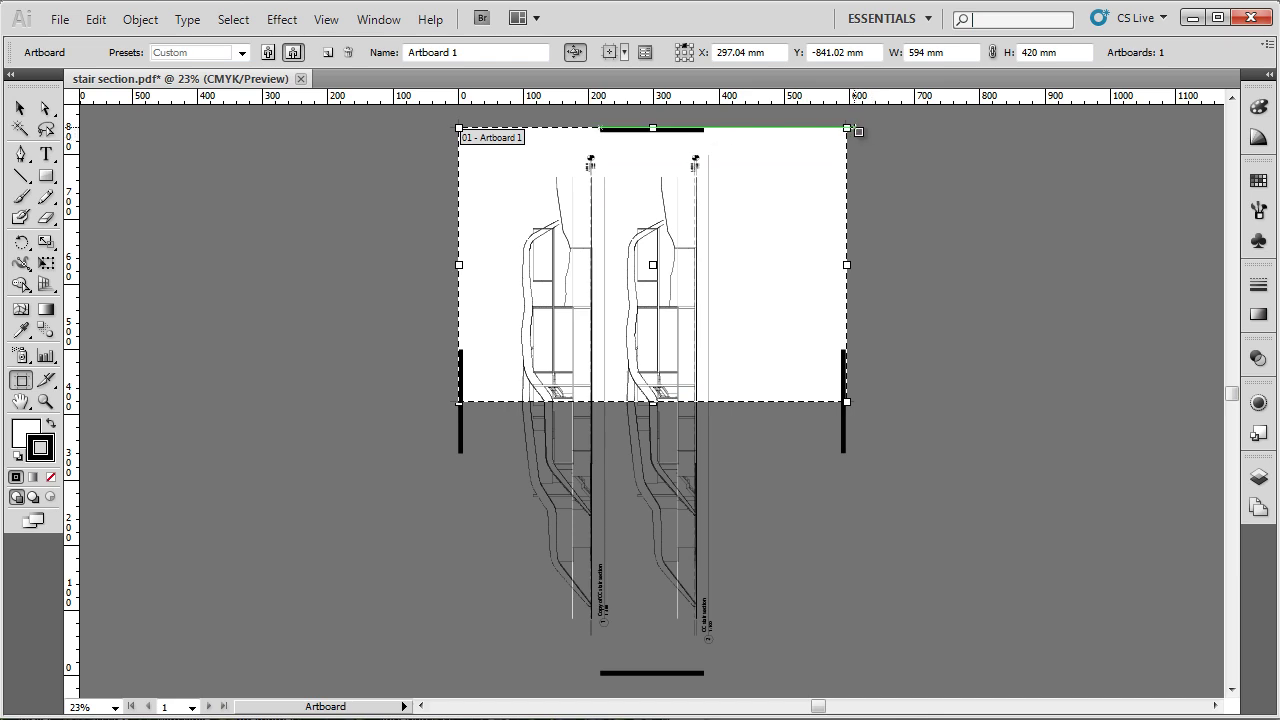
Draw artboards beside and below Artboard 1, then delete the empty fourth artboard
drag(863, 128, 1146, 402)
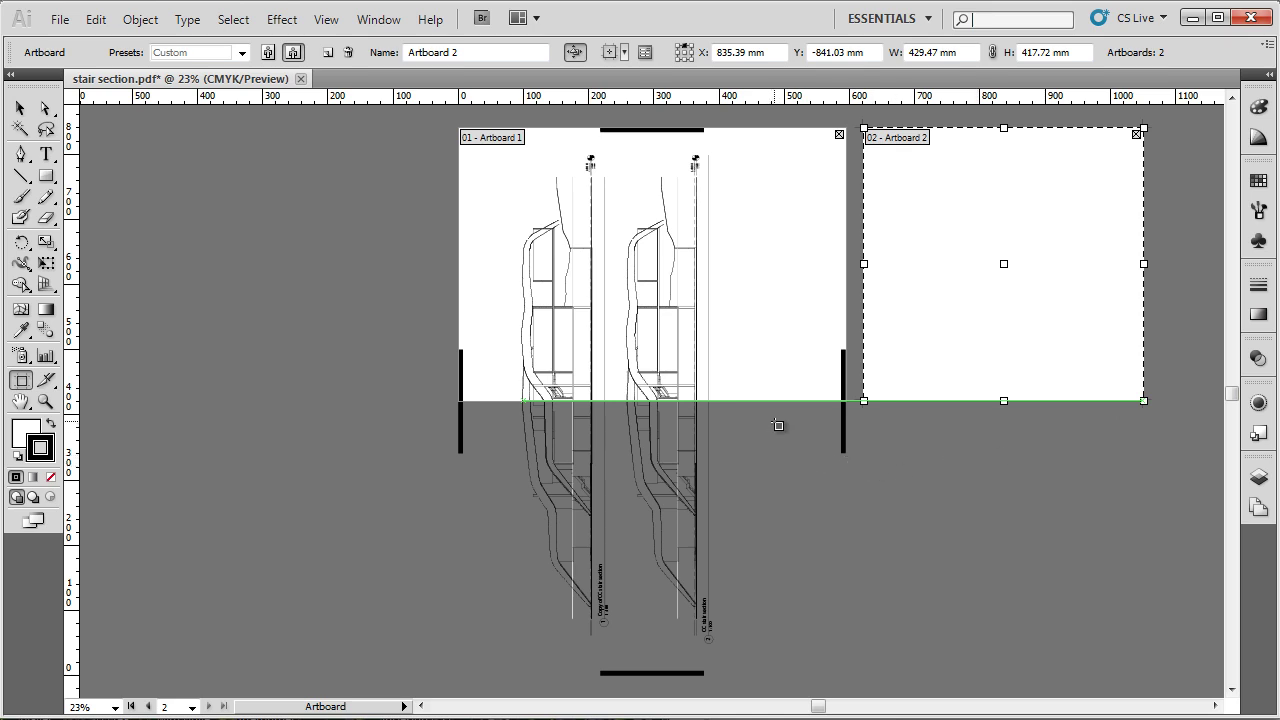
drag(776, 424, 1144, 609)
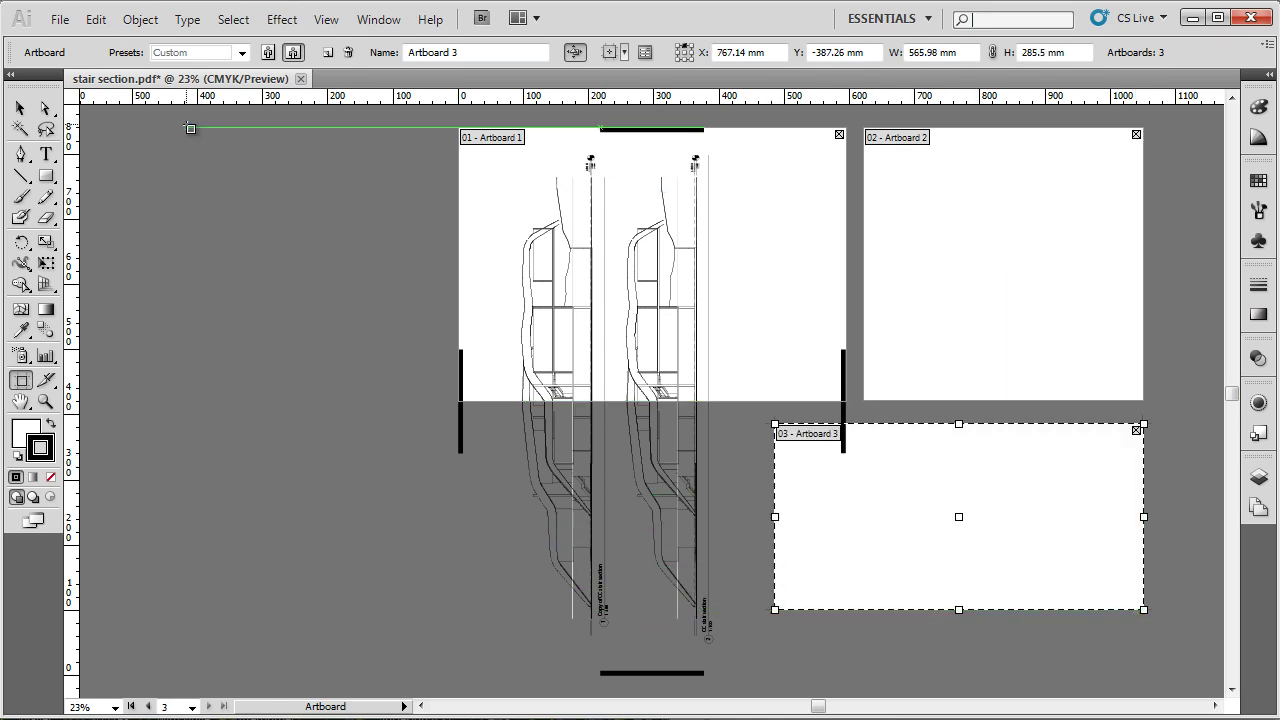
drag(185, 128, 445, 401)
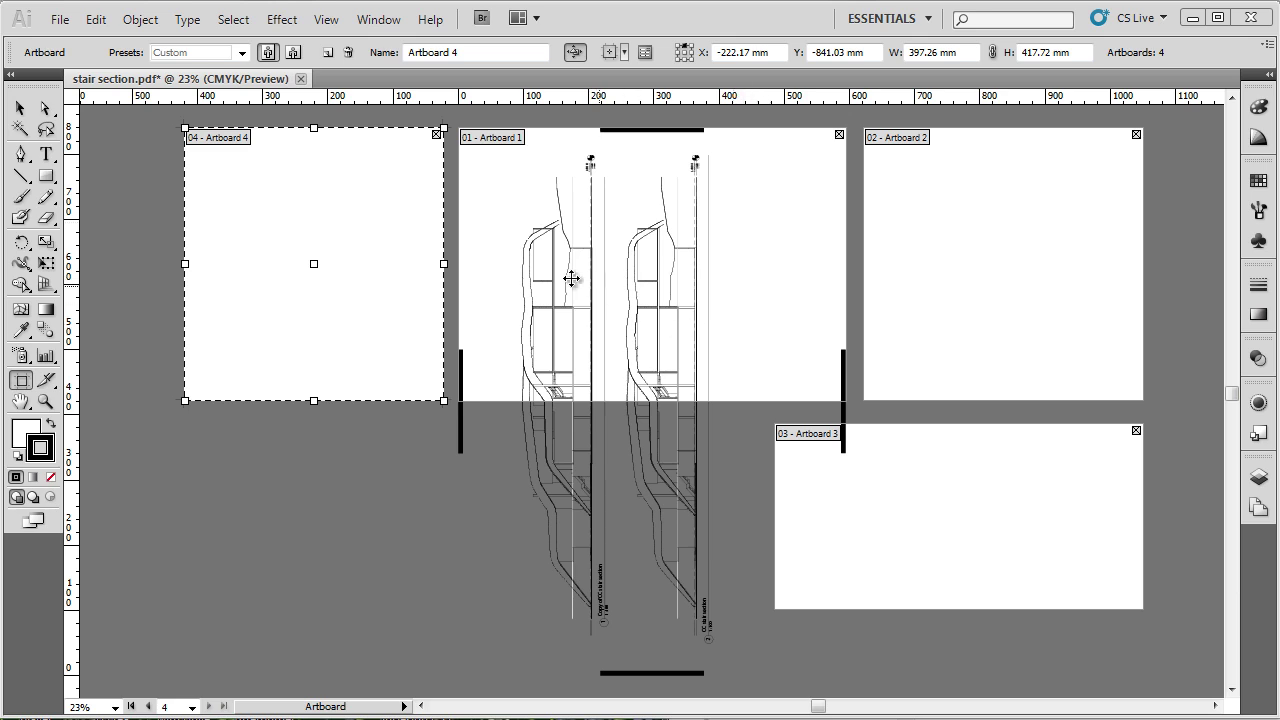
click(436, 134)
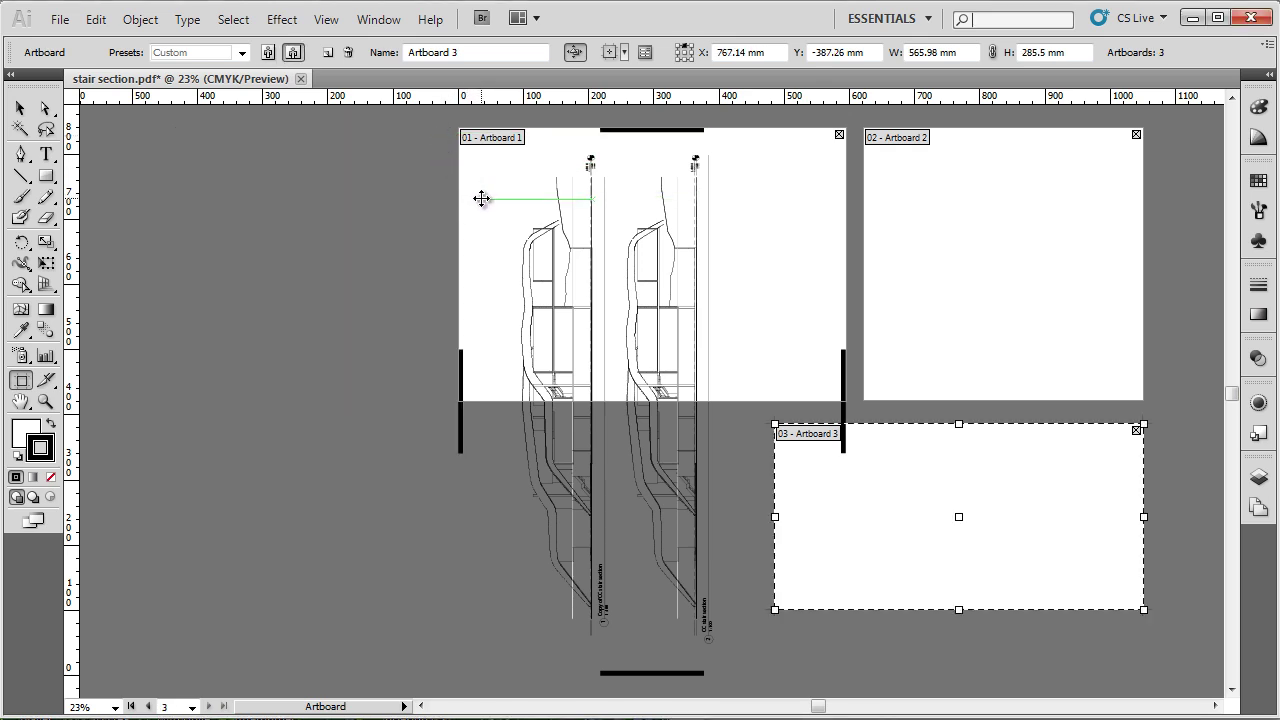
Link width and height, then step Artboard 3's width up toward 627 mm proportionally
click(993, 54)
drag(940, 54, 916, 52)
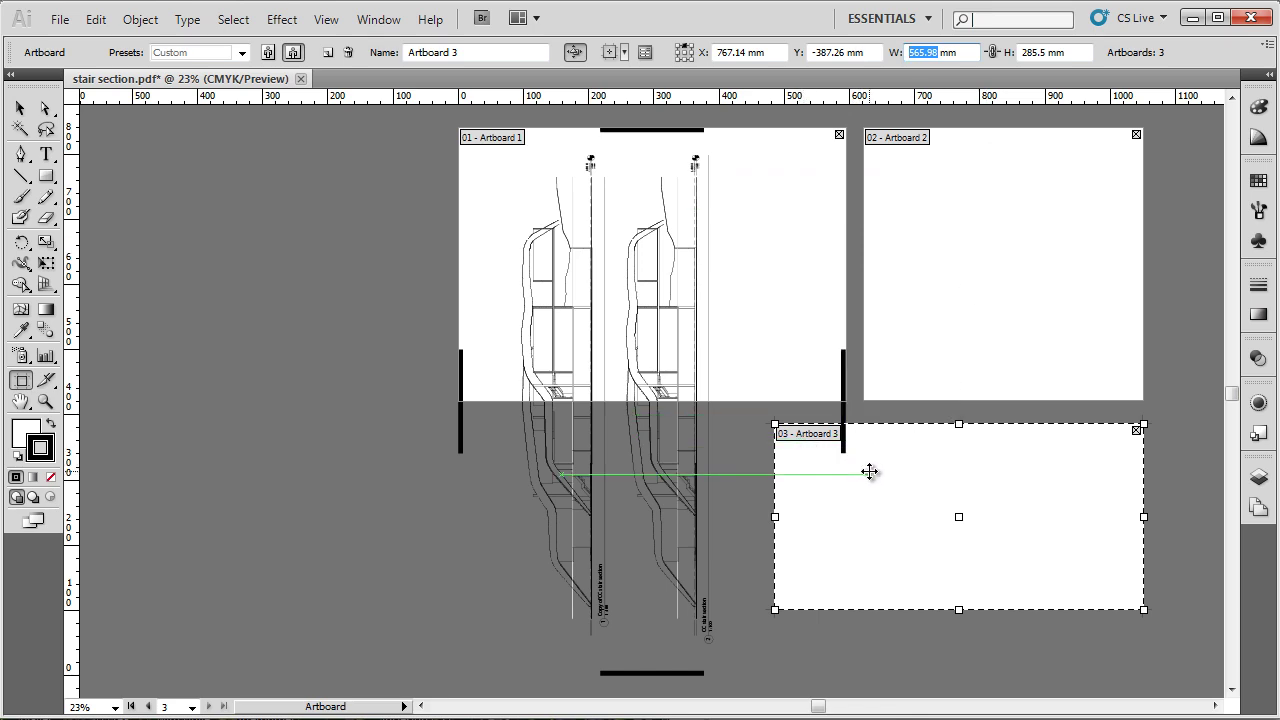
key(Up)
key(Up)
key(Up)
key(Up)
key(Up)
key(Up)
key(Up)
key(Up)
key(Up)
key(Up)
key(Up)
key(Up)
key(Up)
key(Up)
key(Up)
key(Up)
key(Up)
key(Up)
key(Up)
key(Up)
key(Up)
key(Up)
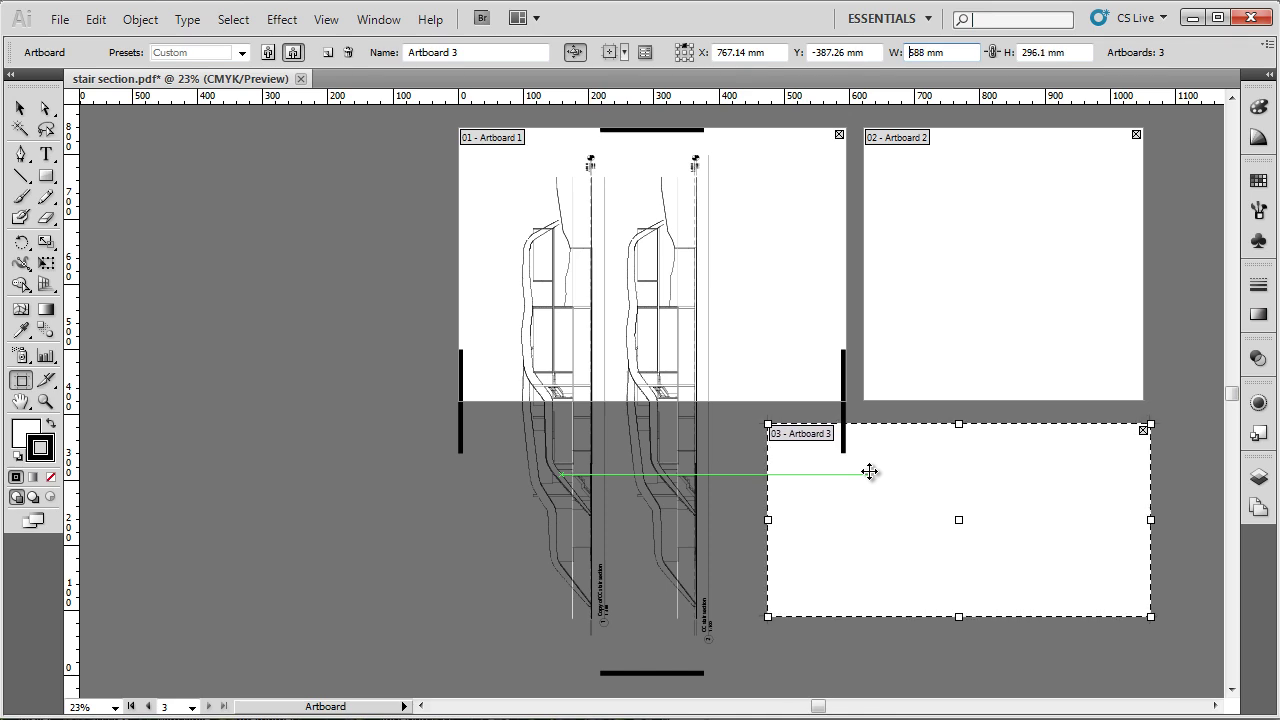
key(Up)
key(Up)
key(Up)
key(Up)
key(Up)
key(Up)
key(Up)
key(Up)
key(Up)
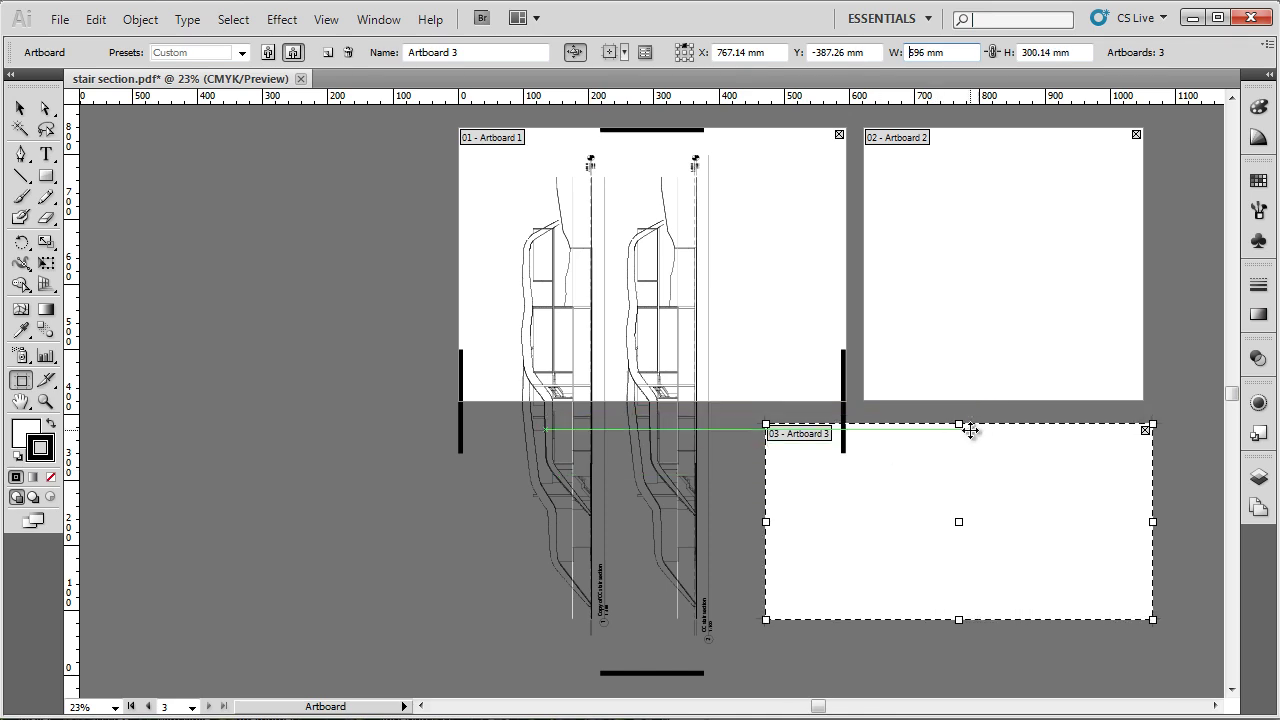
key(Up)
key(Up)
key(Up)
key(Up)
key(Up)
key(Up)
key(Up)
key(Up)
key(Up)
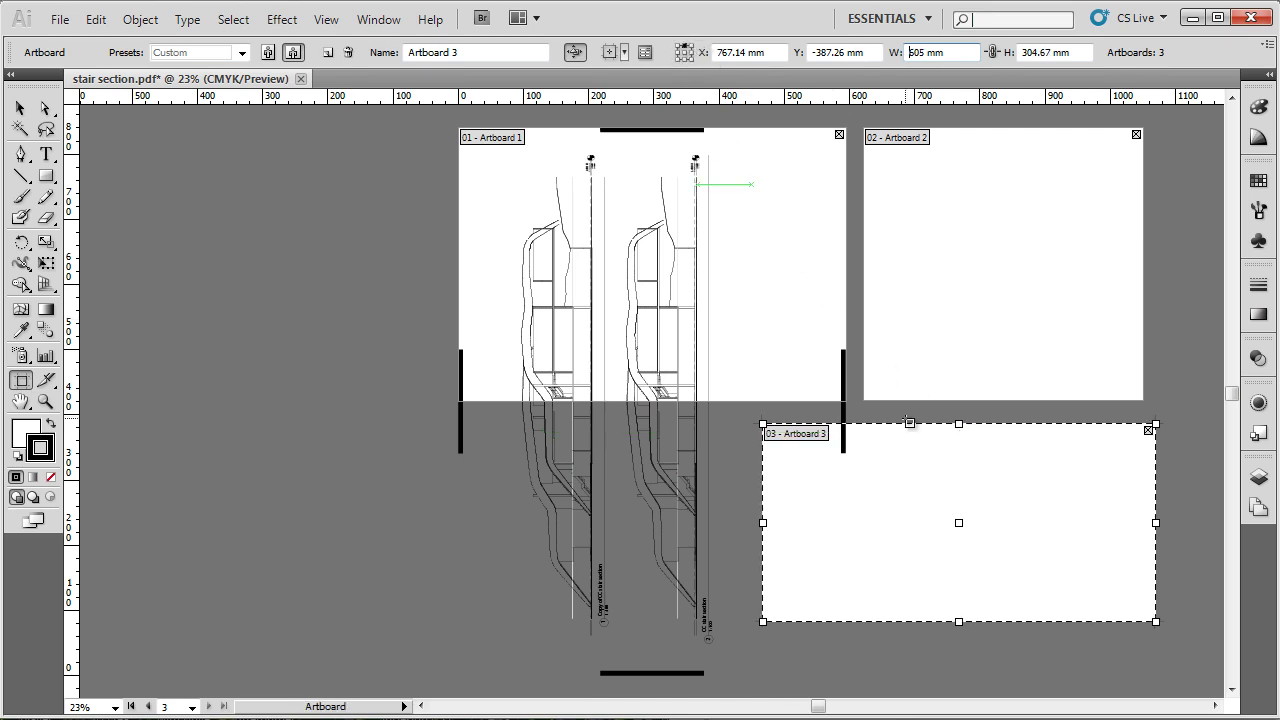
key(Up)
key(Up)
key(Up)
key(Up)
key(Up)
key(Up)
key(Up)
key(Up)
key(Up)
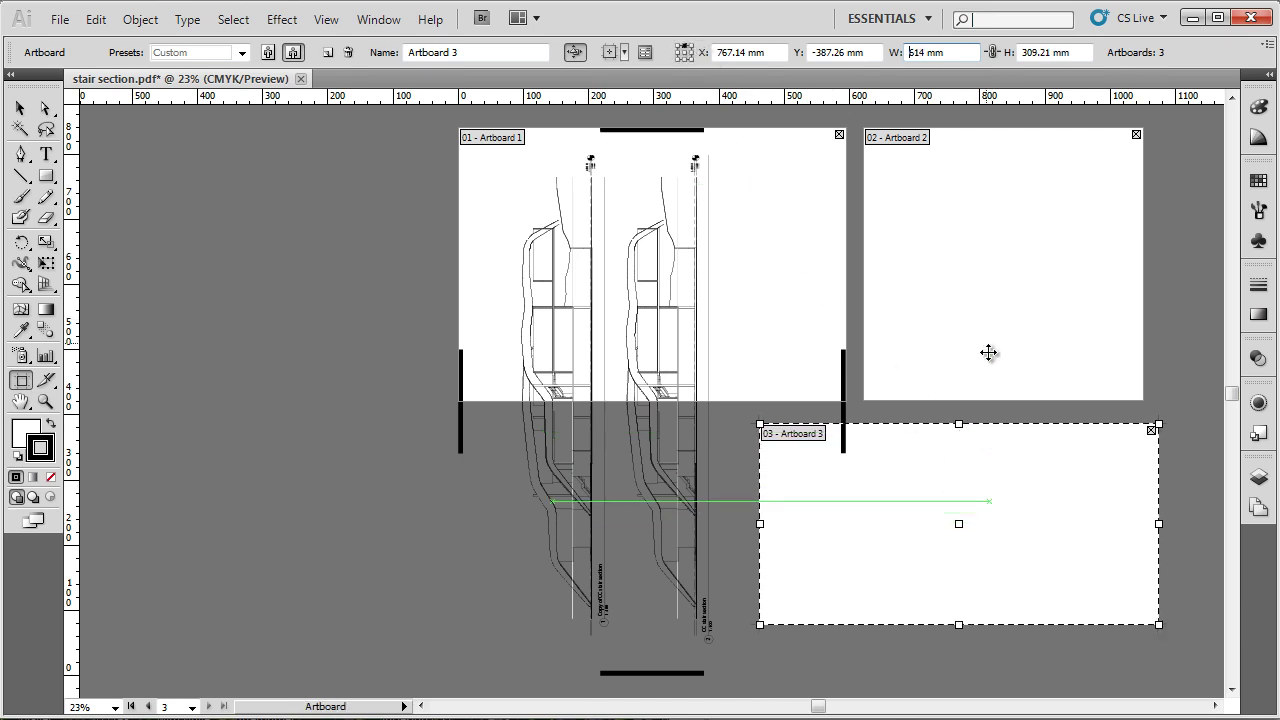
key(Up)
key(Up)
key(Up)
key(Up)
key(Up)
key(Up)
key(Up)
key(Up)
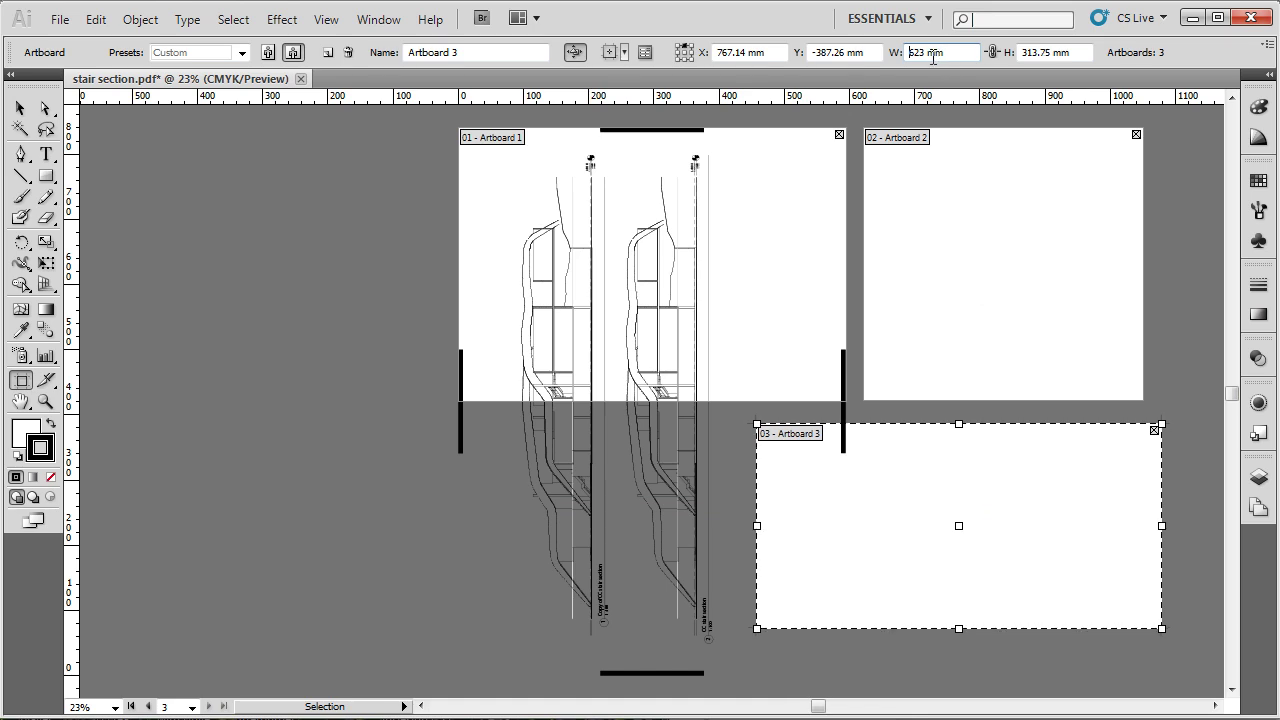
key(Up)
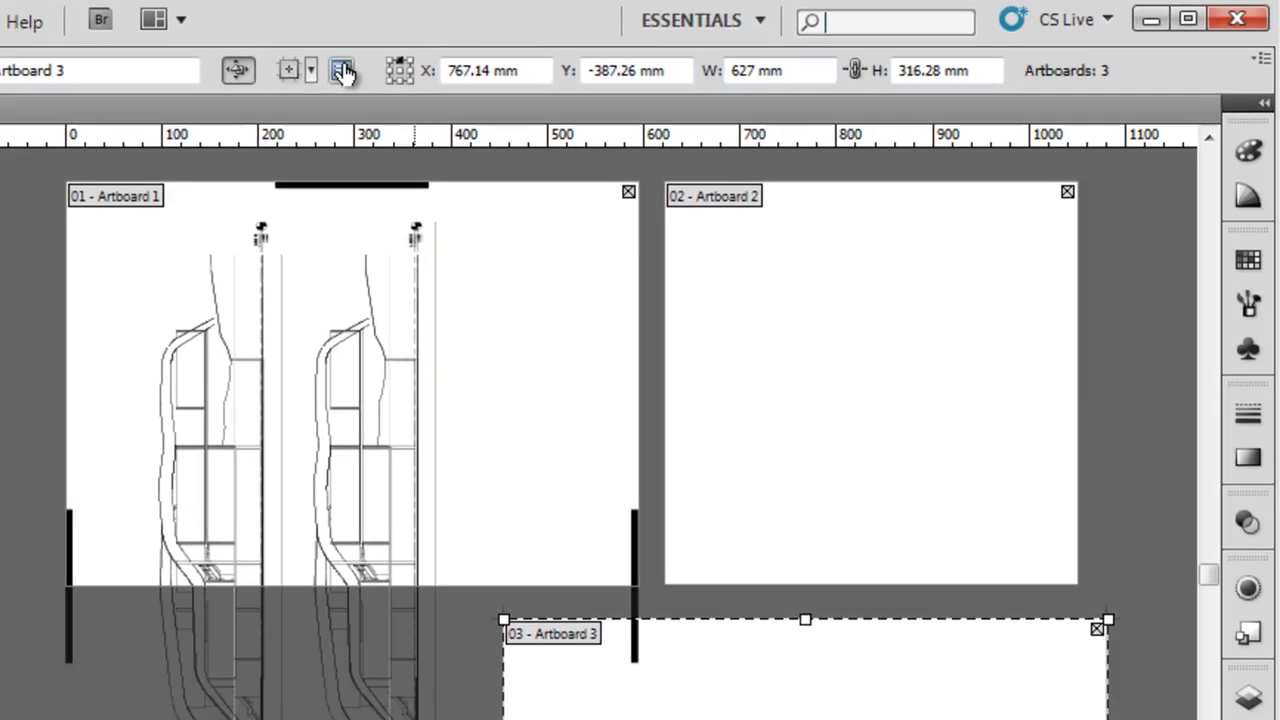
click(265, 84)
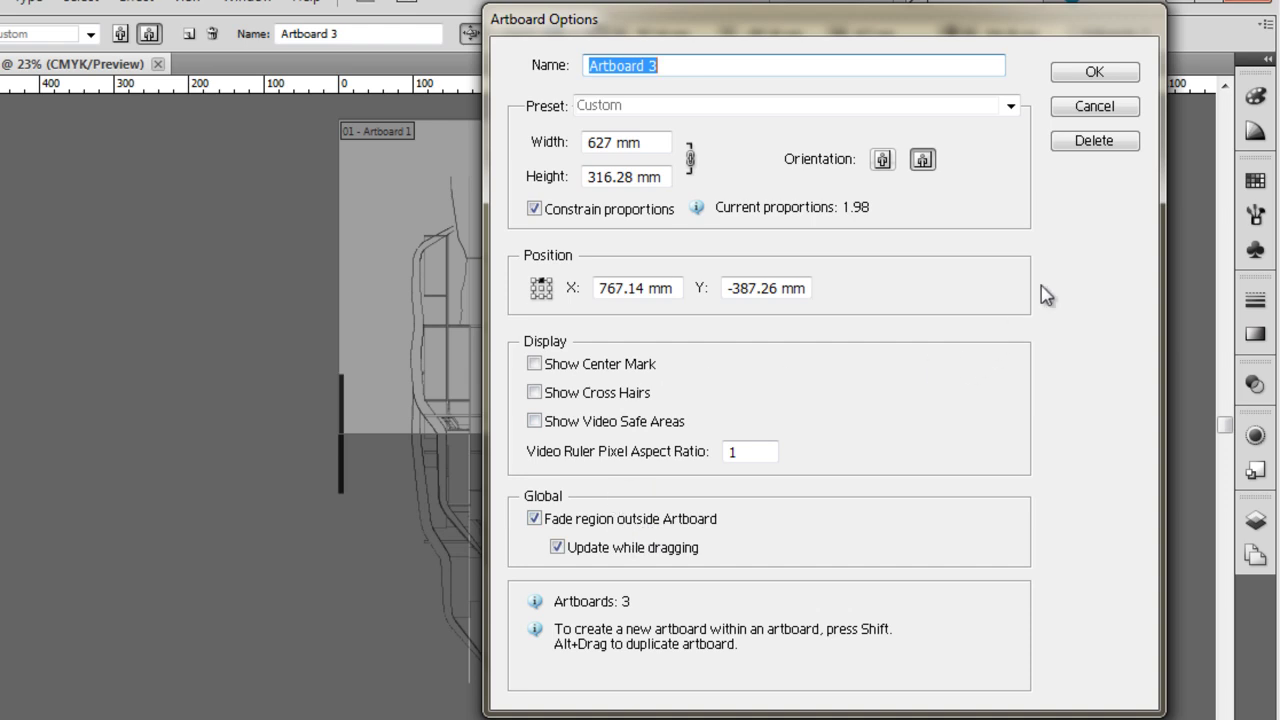
click(1092, 74)
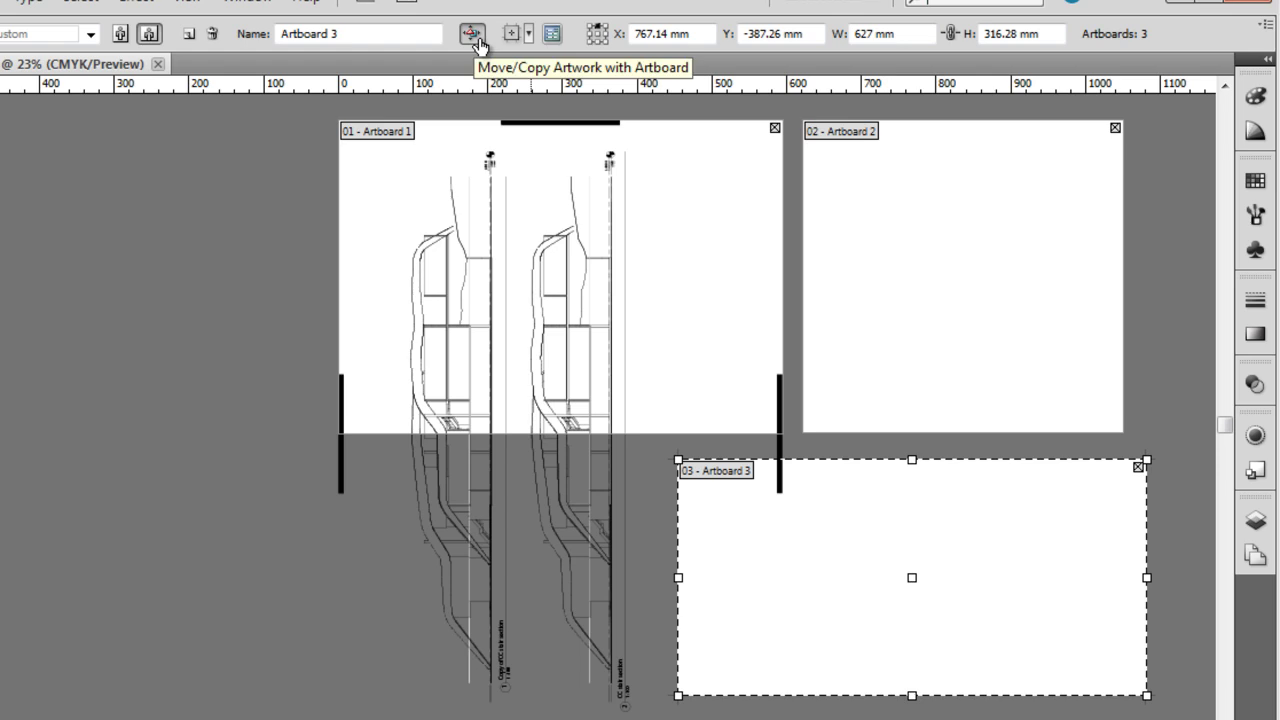
Duplicate Artboard 1 directly below itself and delete Artboards 3 and 2
click(664, 213)
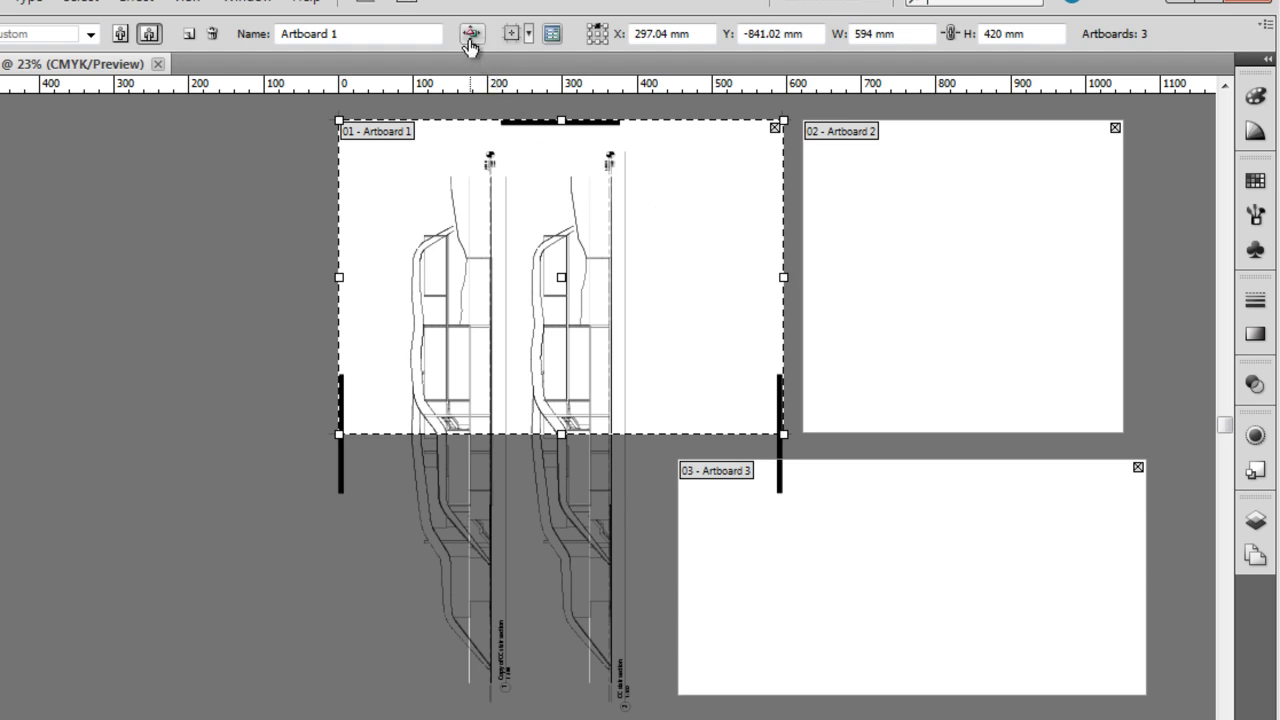
drag(712, 296, 701, 580)
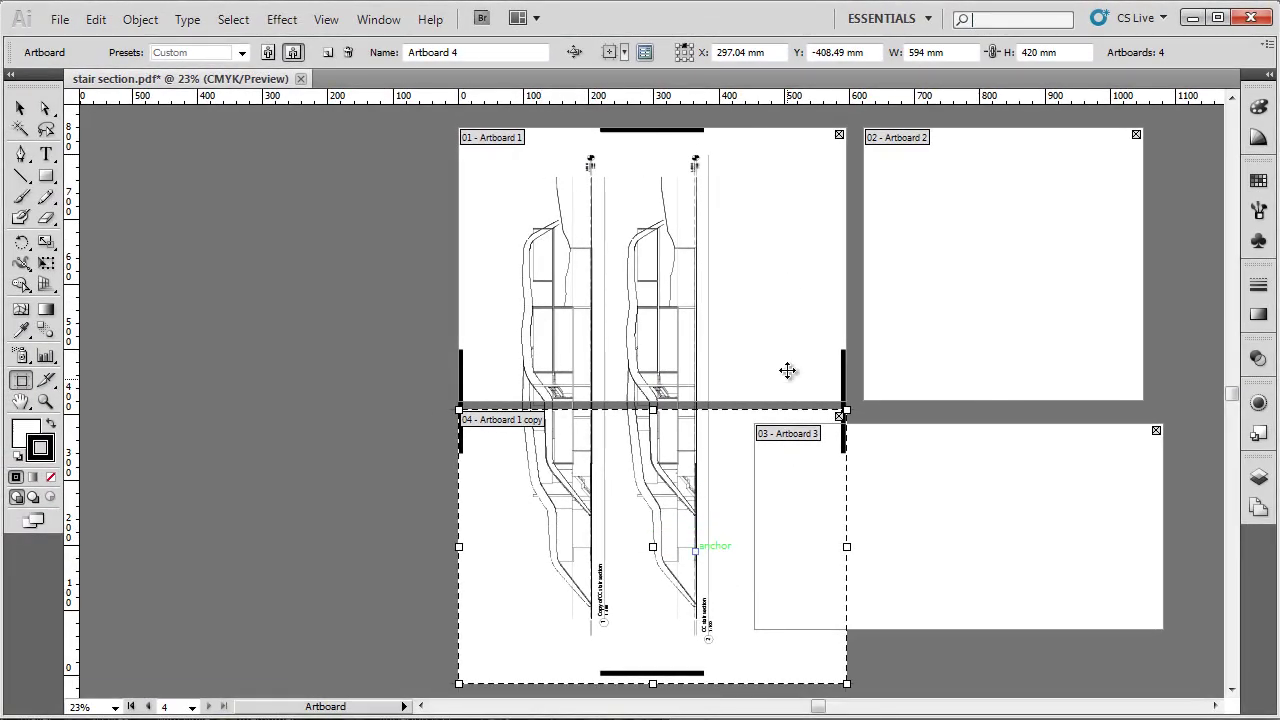
click(928, 491)
key(Delete)
click(931, 279)
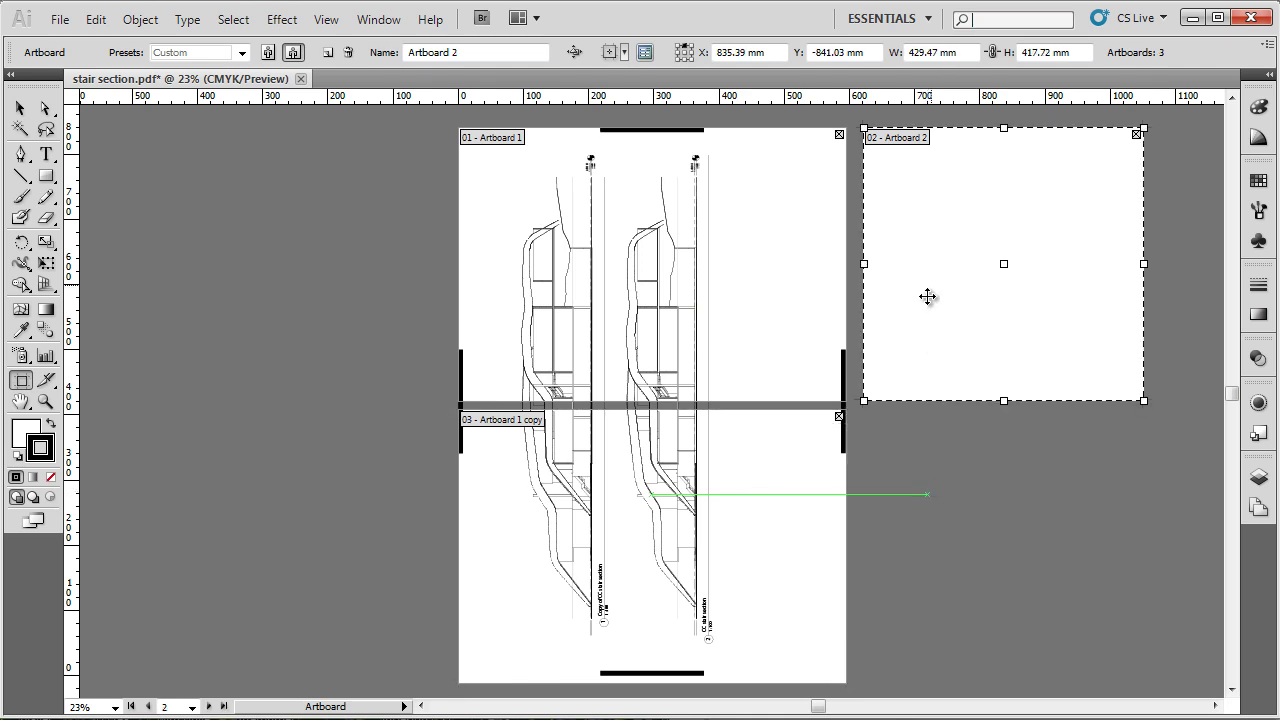
key(Delete)
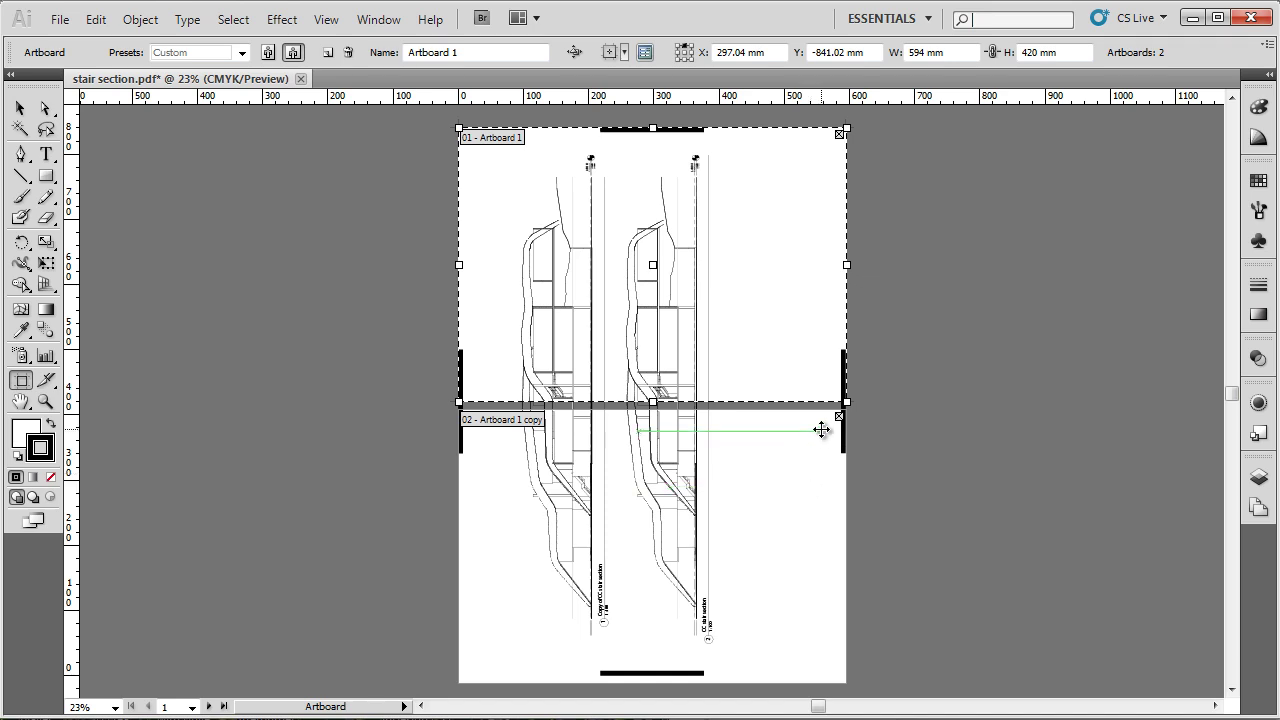
Delete the Artboard 1 copy, leaving one 594 × 420 mm artboard
click(821, 429)
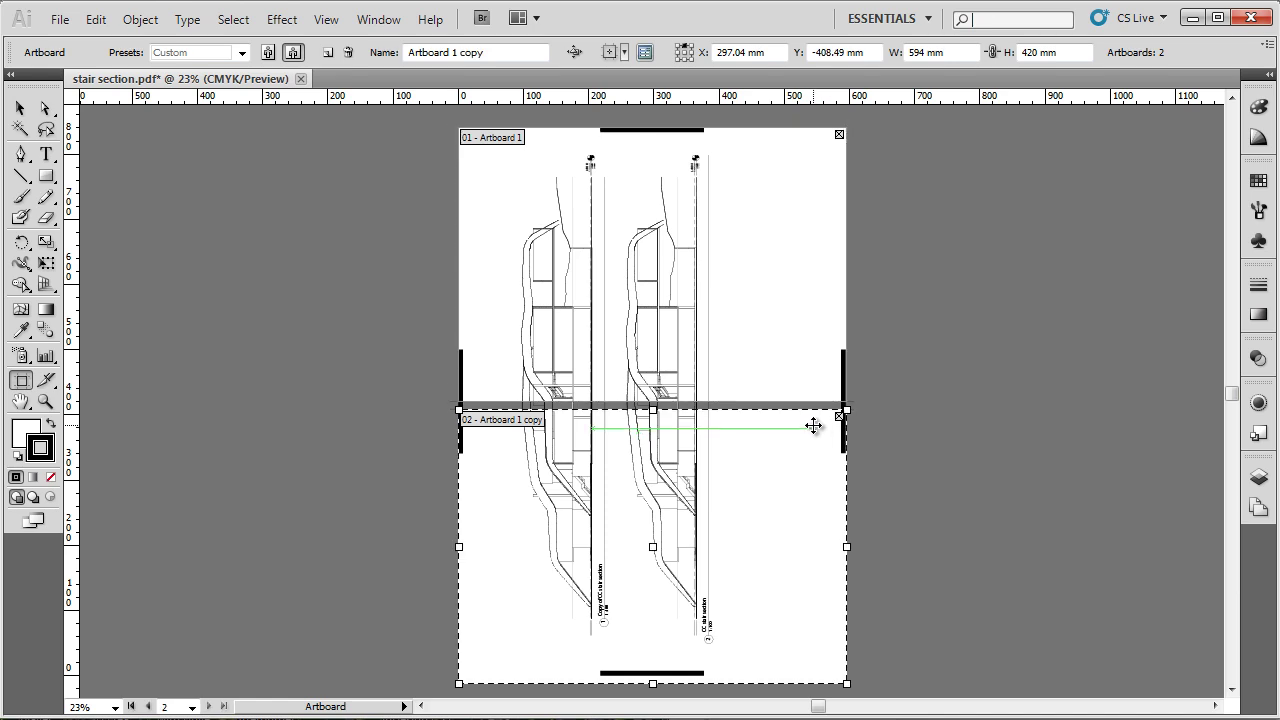
key(Delete)
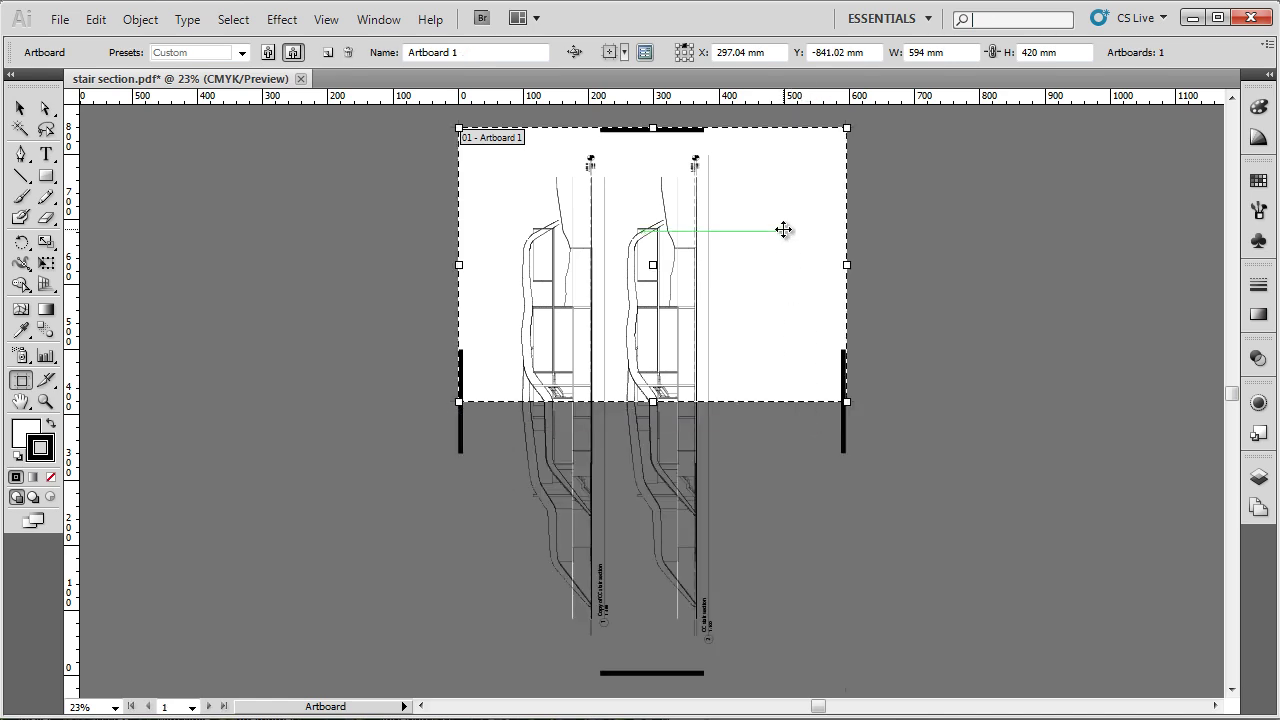